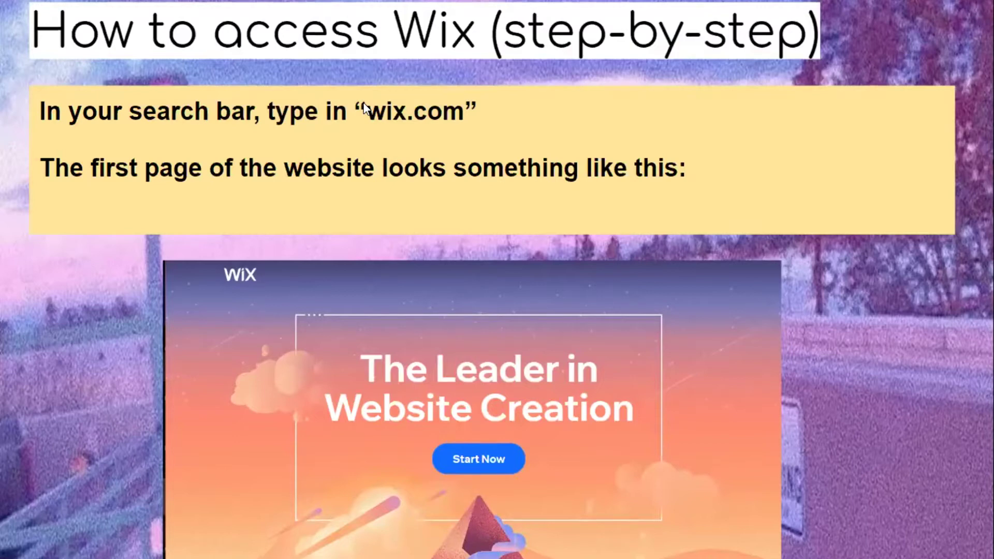
{"action": "left_click", "coordinate": [317, 145]}
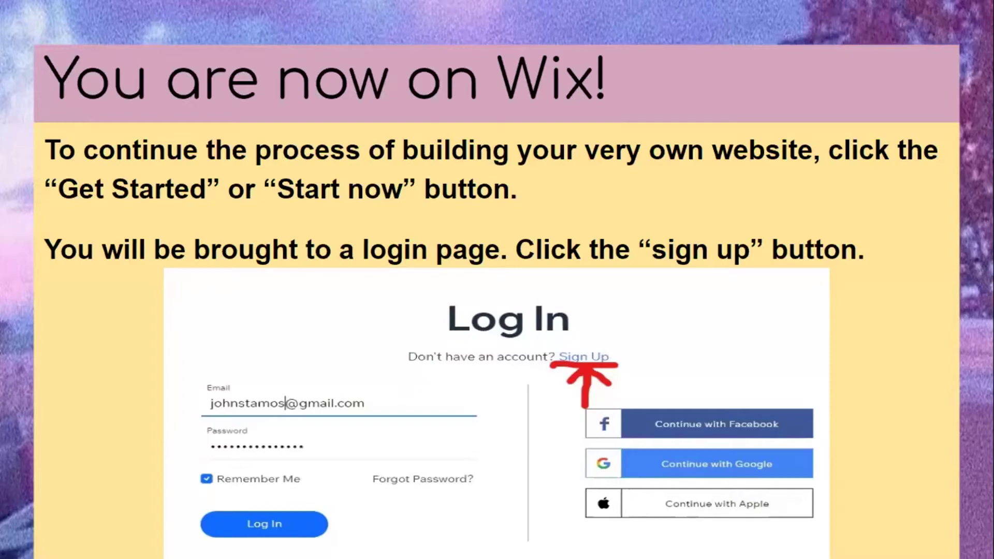
{"action": "left_click", "coordinate": [252, 266]}
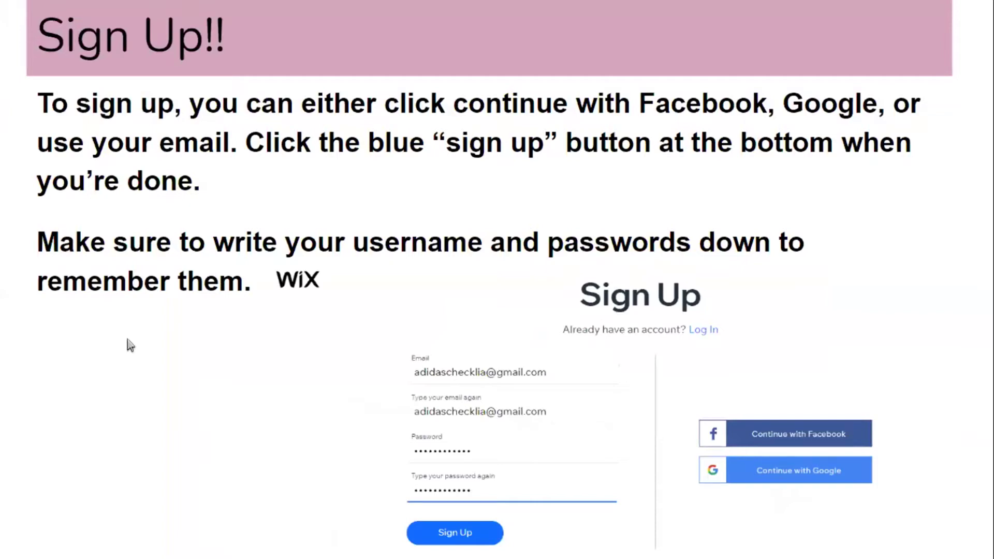
{"action": "left_click", "coordinate": [201, 312]}
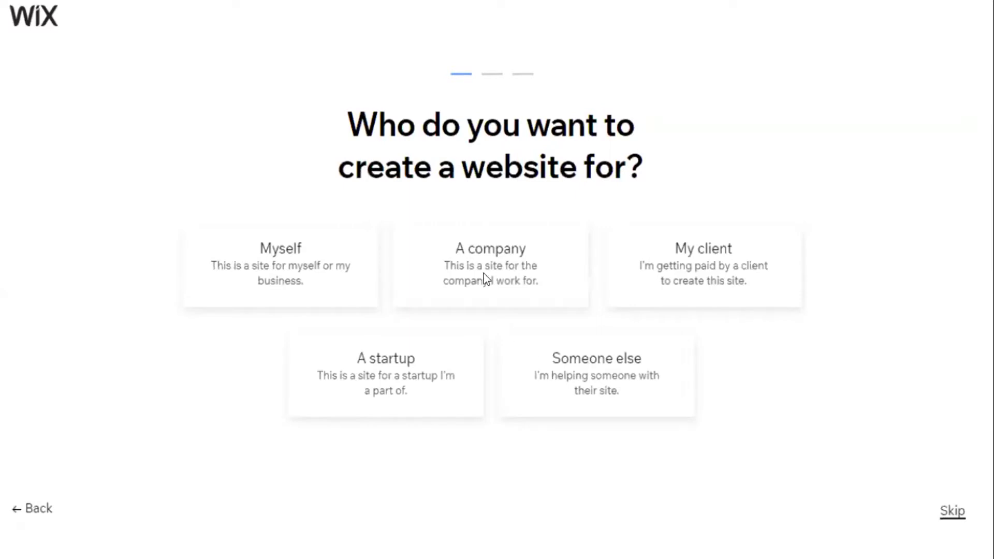
{"action": "left_click", "coordinate": [544, 304]}
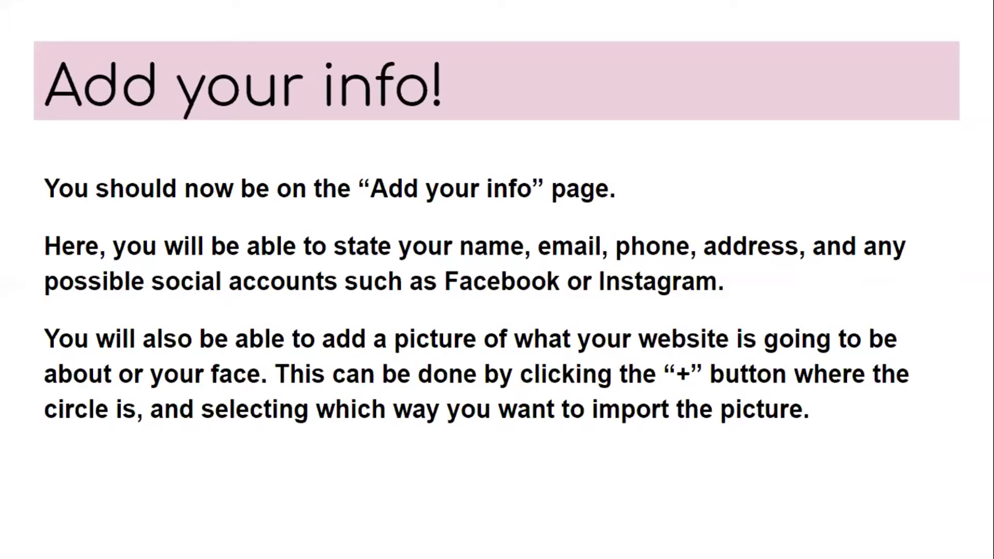
{"action": "left_click", "coordinate": [358, 273]}
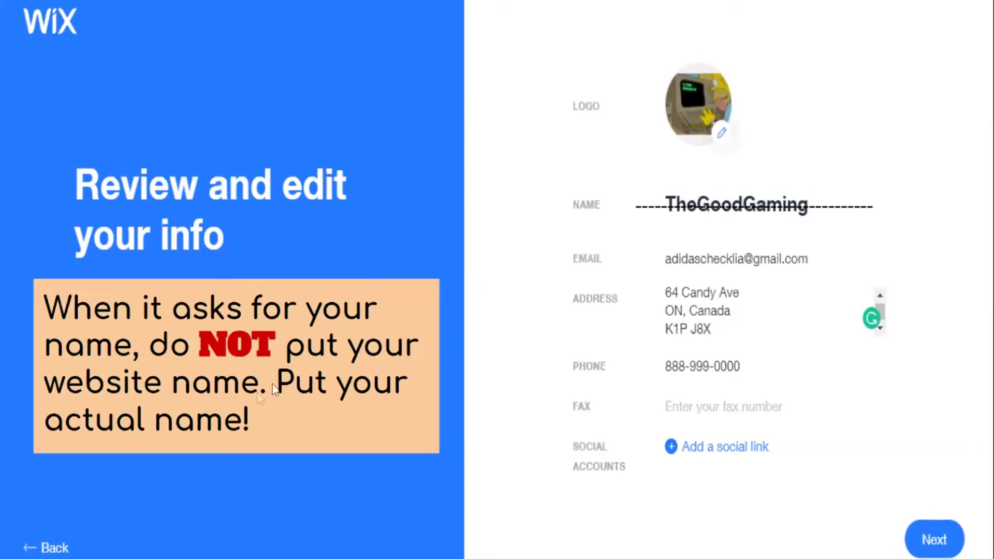
{"action": "left_click", "coordinate": [446, 235]}
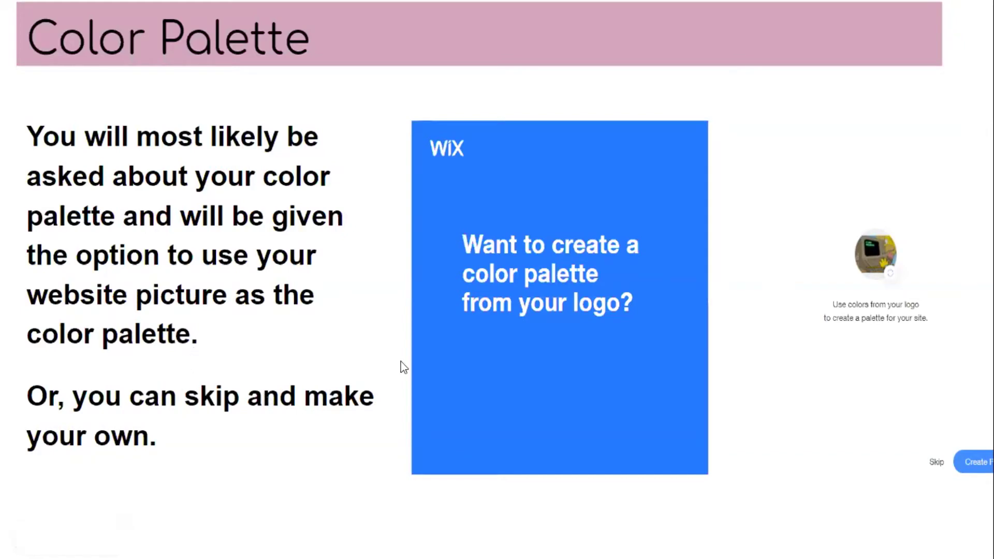
{"action": "key", "text": "Right"}
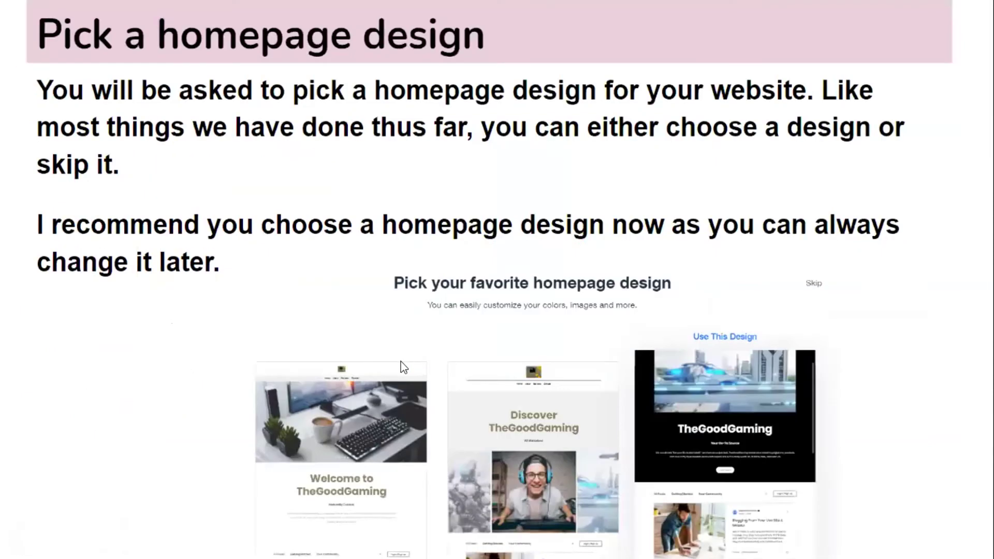
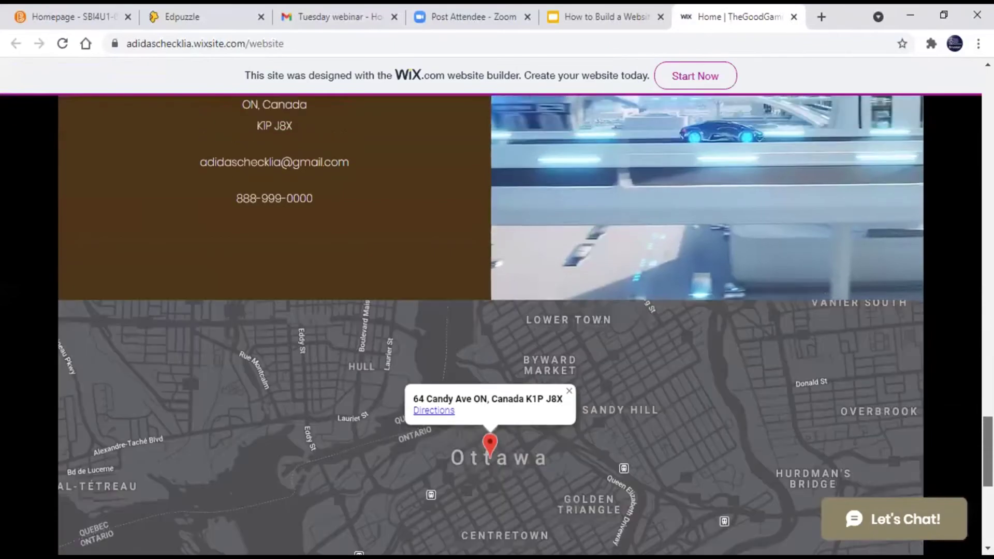
Look over the published example site, from the contact map and subscribe form back up the page
{"action": "scroll", "coordinate": [924, 516], "scroll_direction": "down", "scroll_amount": 6}
{"action": "scroll", "coordinate": [923, 508], "scroll_direction": "down", "scroll_amount": 3}
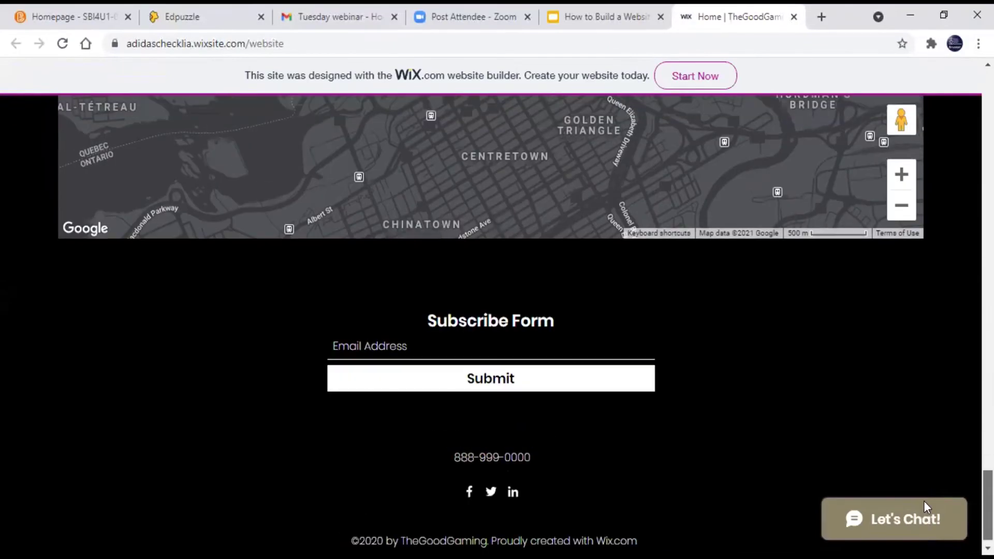
{"action": "scroll", "coordinate": [923, 501], "scroll_direction": "up", "scroll_amount": 15}
{"action": "scroll", "coordinate": [923, 501], "scroll_direction": "up", "scroll_amount": 10}
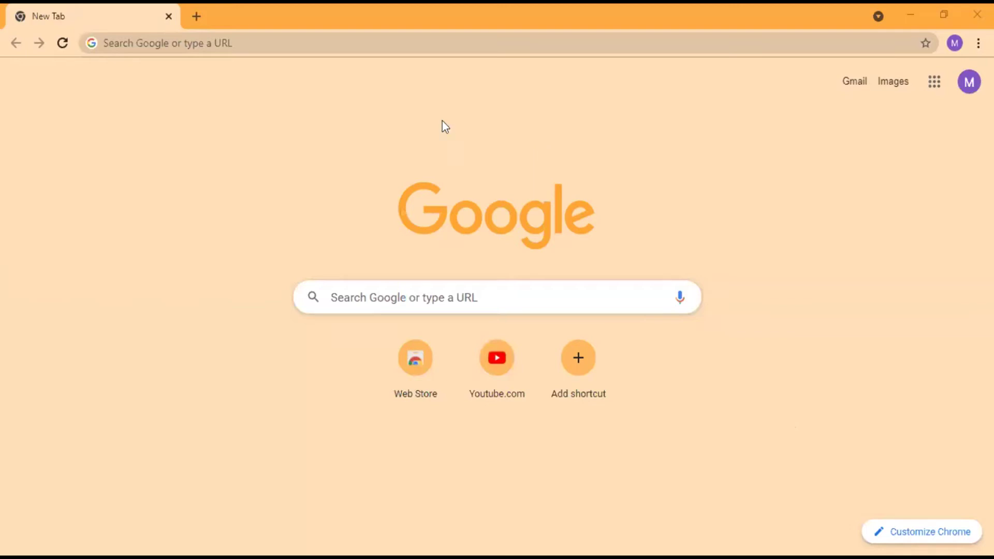
Go to wix.com and log in from Get Started using the Google account
{"action": "left_click", "coordinate": [203, 32]}
{"action": "type", "text": "wix.com"}
{"action": "key", "text": "Return"}
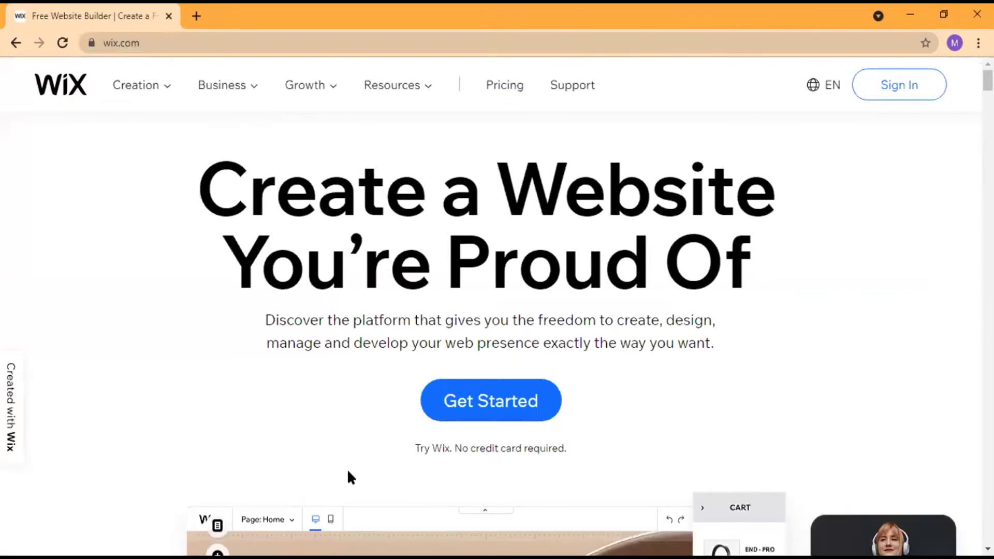
{"action": "left_click", "coordinate": [517, 402]}
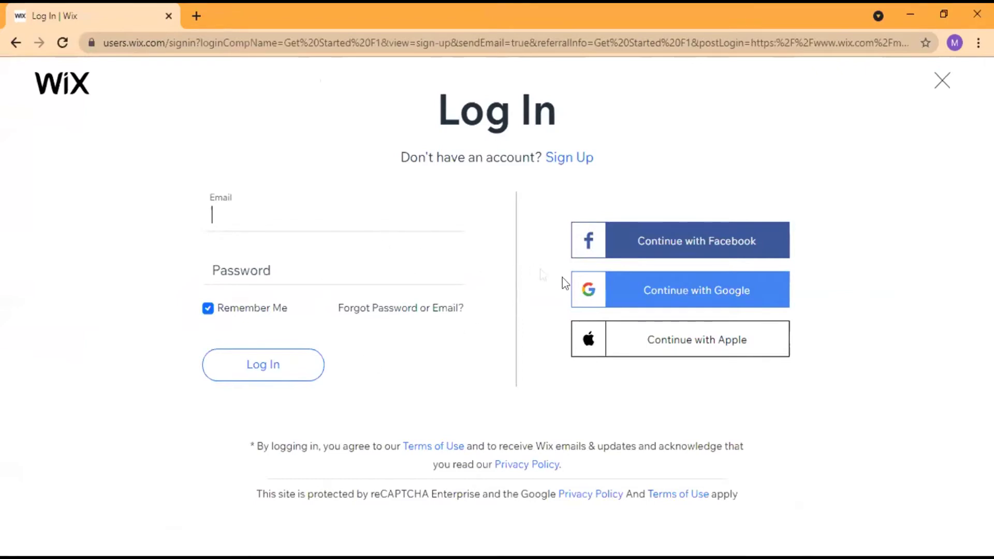
{"action": "left_click", "coordinate": [691, 296]}
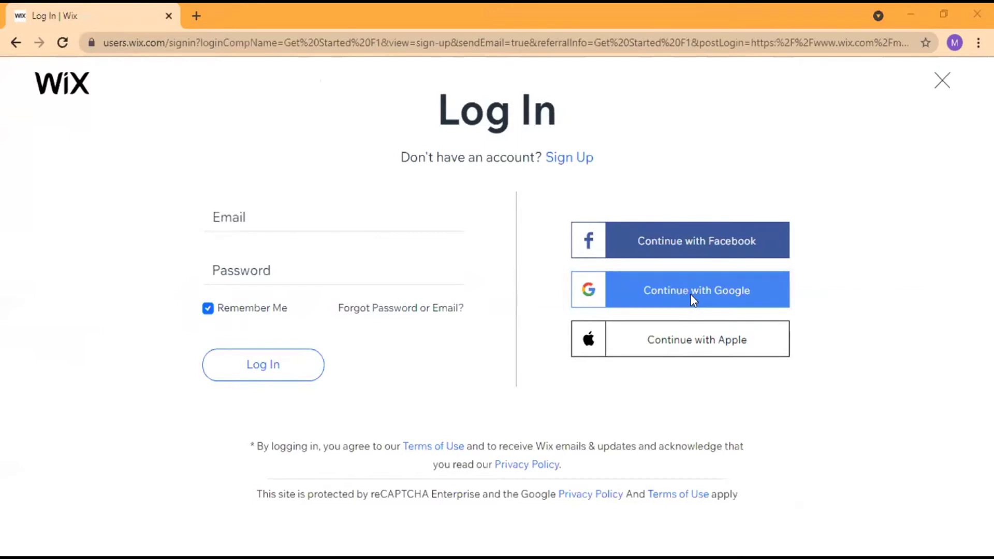
{"action": "left_click", "coordinate": [693, 301]}
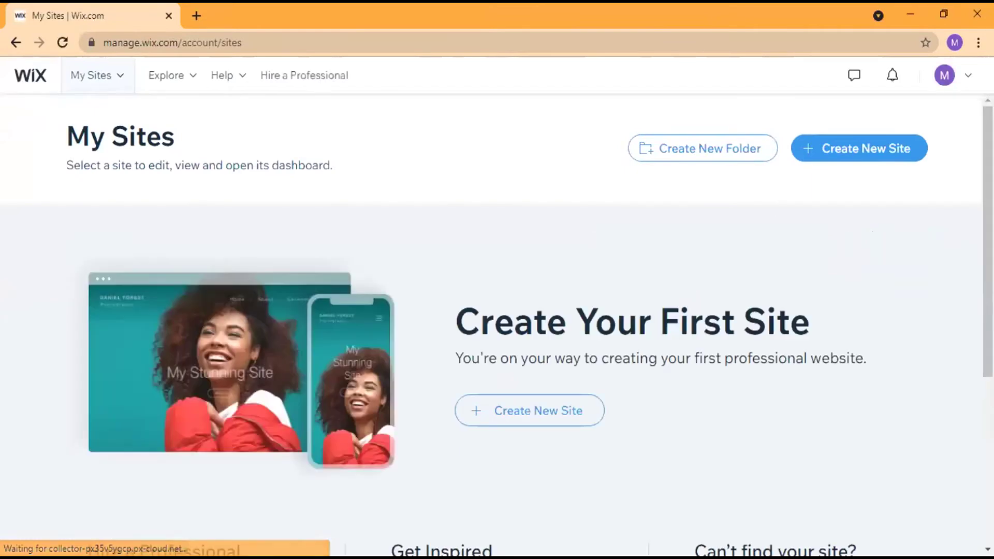
Create a new site of the type Online Store and choose to let Wix ADI build it
{"action": "scroll", "coordinate": [497, 290], "scroll_direction": "down", "scroll_amount": 3}
{"action": "scroll", "coordinate": [497, 290], "scroll_direction": "up", "scroll_amount": 2}
{"action": "scroll", "coordinate": [497, 290], "scroll_direction": "up", "scroll_amount": 2}
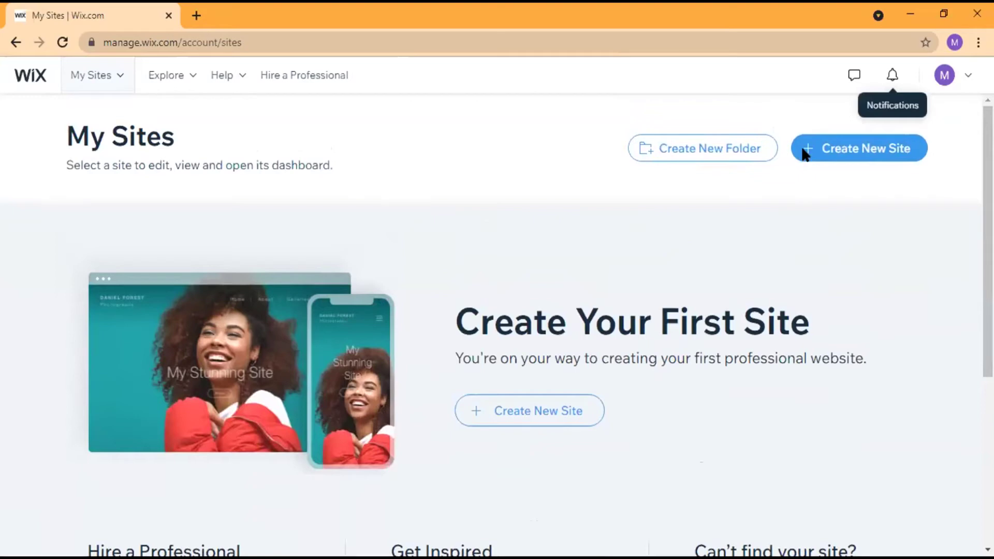
{"action": "mouse_move", "coordinate": [107, 80]}
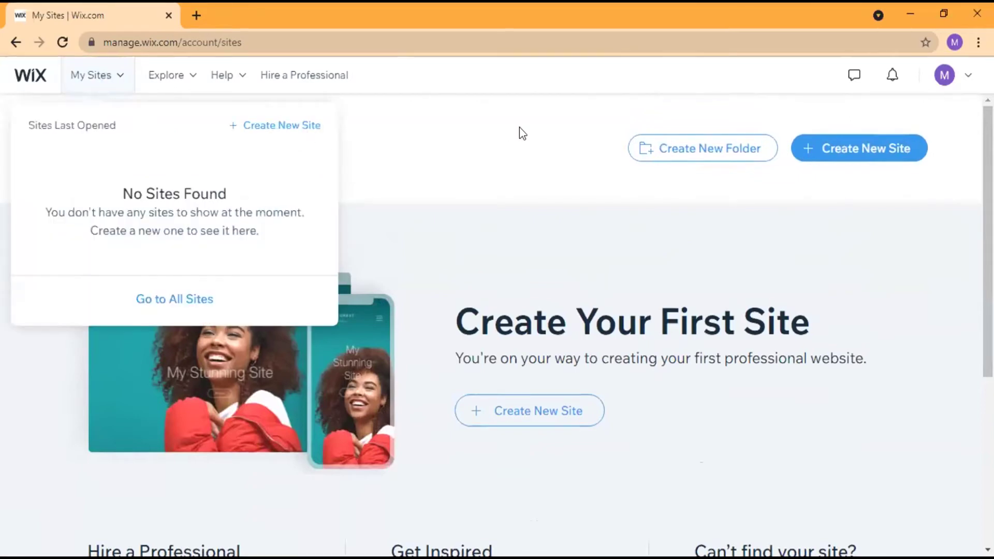
{"action": "left_click", "coordinate": [860, 153]}
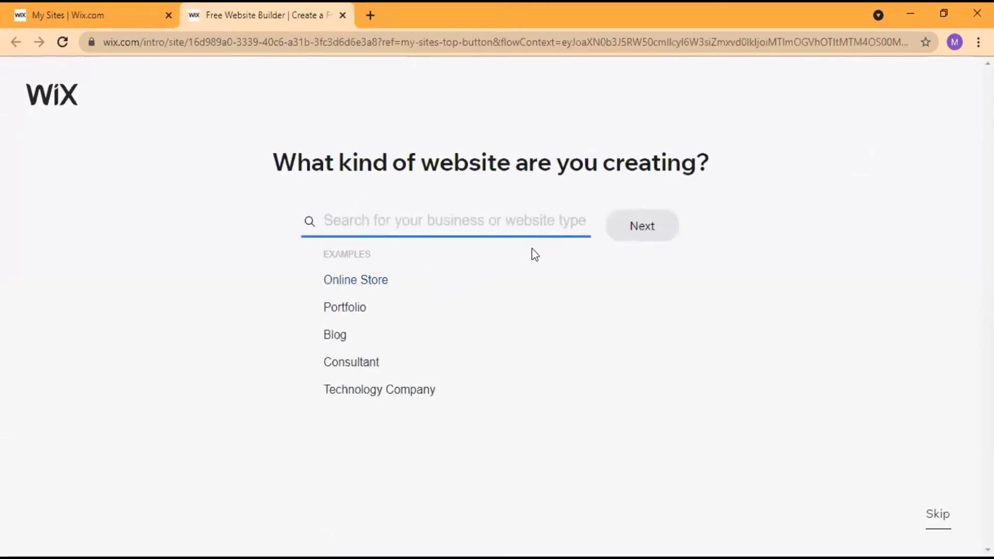
{"action": "left_click", "coordinate": [368, 282]}
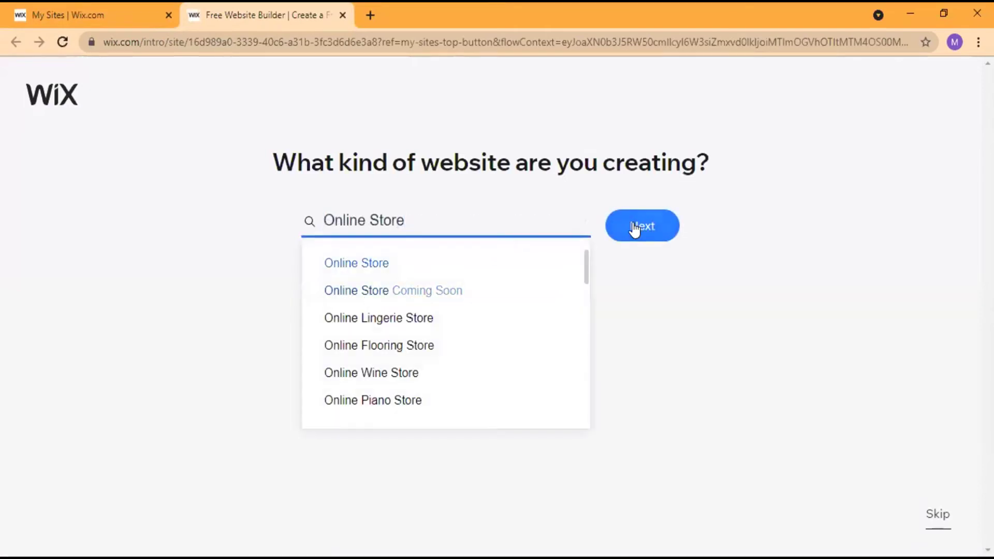
{"action": "left_click", "coordinate": [634, 228]}
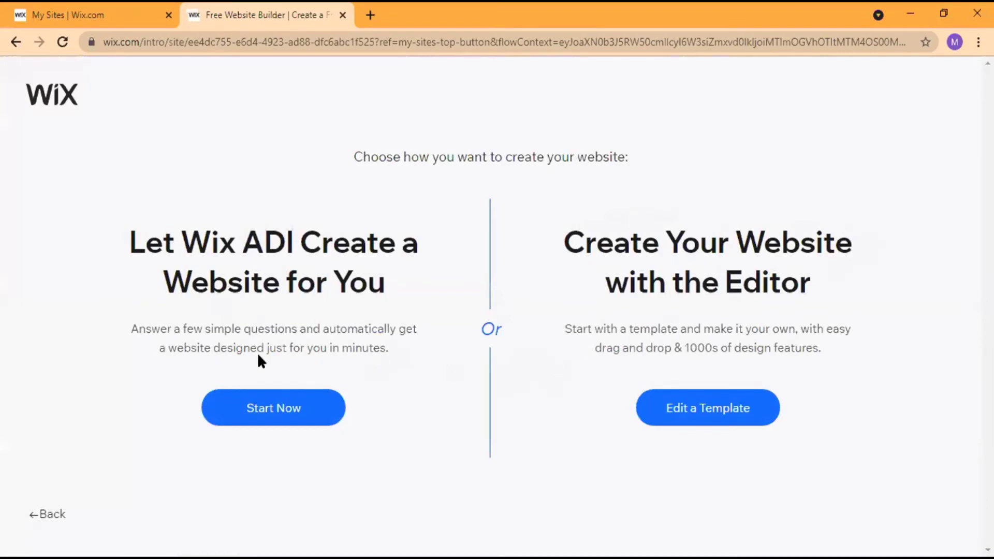
{"action": "left_click", "coordinate": [268, 409]}
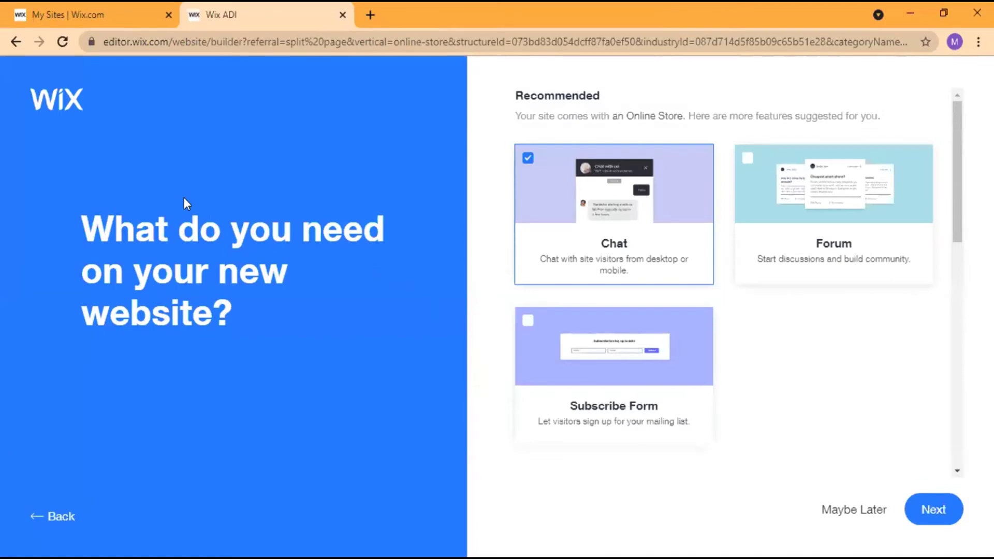
Add the Forum and Subscribe Form features to the site alongside Chat and continue
{"action": "mouse_move", "coordinate": [956, 160]}
{"action": "left_mouse_down"}
{"action": "mouse_move", "coordinate": [960, 243]}
{"action": "mouse_move", "coordinate": [958, 165]}
{"action": "left_mouse_up"}
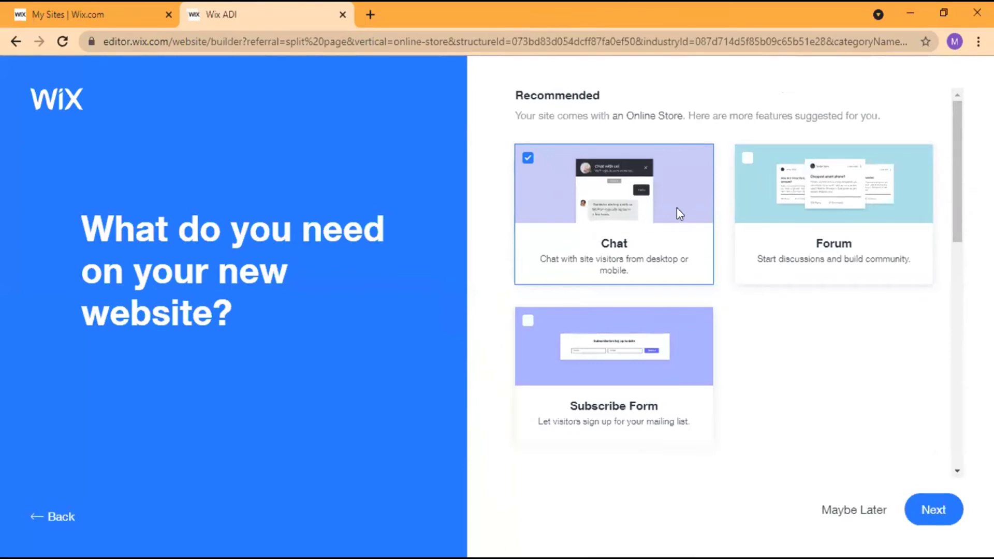
{"action": "left_click", "coordinate": [793, 201]}
{"action": "left_click", "coordinate": [665, 332]}
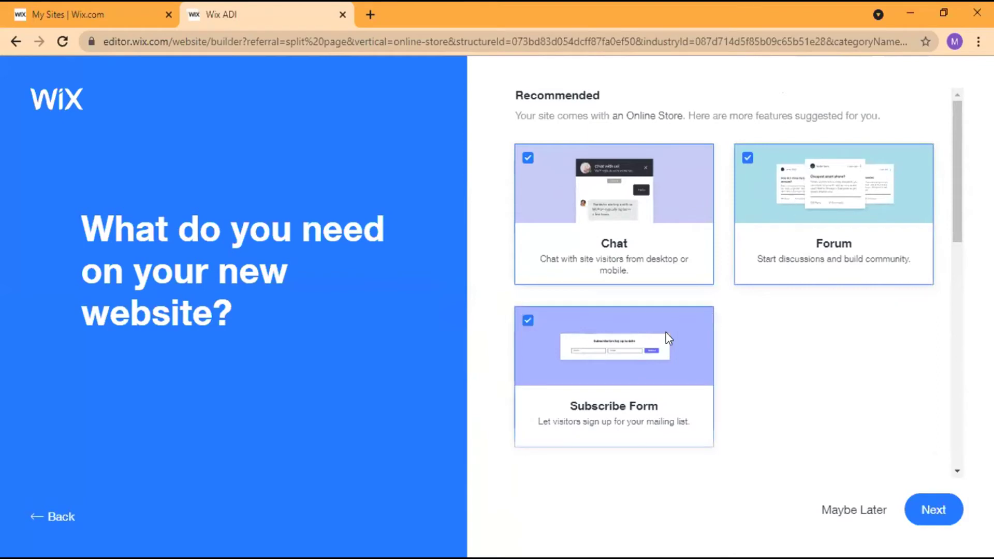
{"action": "left_click", "coordinate": [919, 501]}
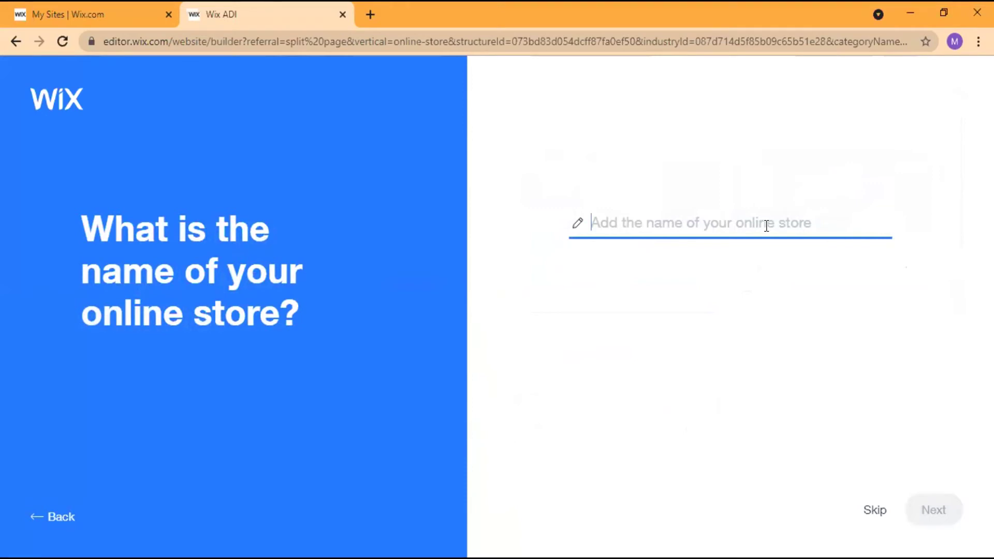
Name the online store "Apple's Clothing Store" and continue
{"action": "type", "text": "Apple's "}
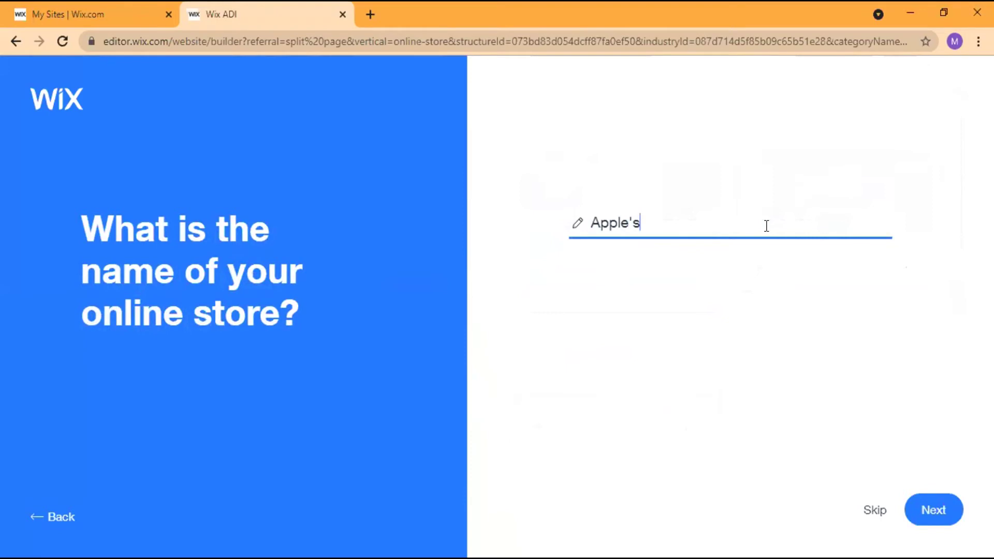
{"action": "type", "text": "clo"}
{"action": "key", "text": "BackSpace"}
{"action": "key", "text": "BackSpace"}
{"action": "key", "text": "BackSpace"}
{"action": "type", "text": "C;"}
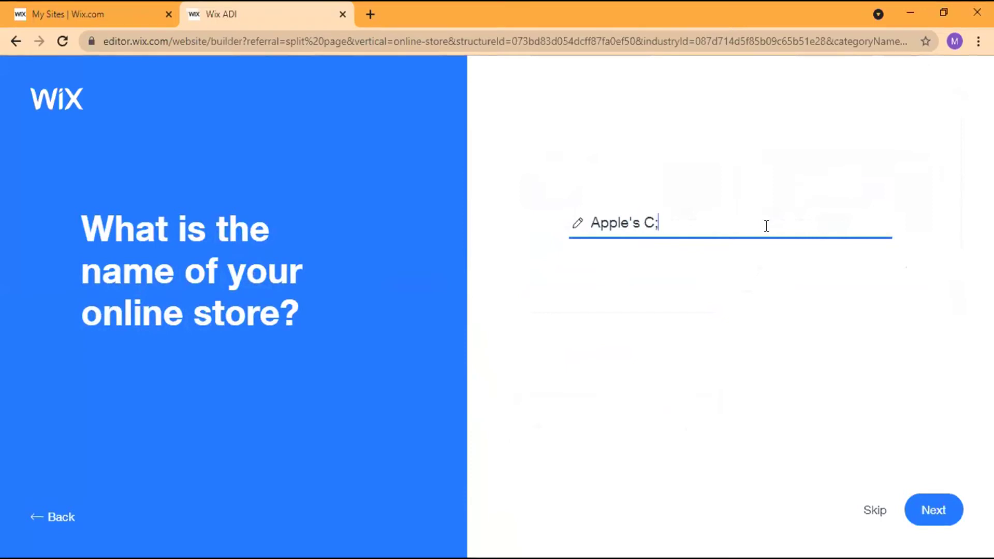
{"action": "key", "text": "BackSpace"}
{"action": "type", "text": "lothing "}
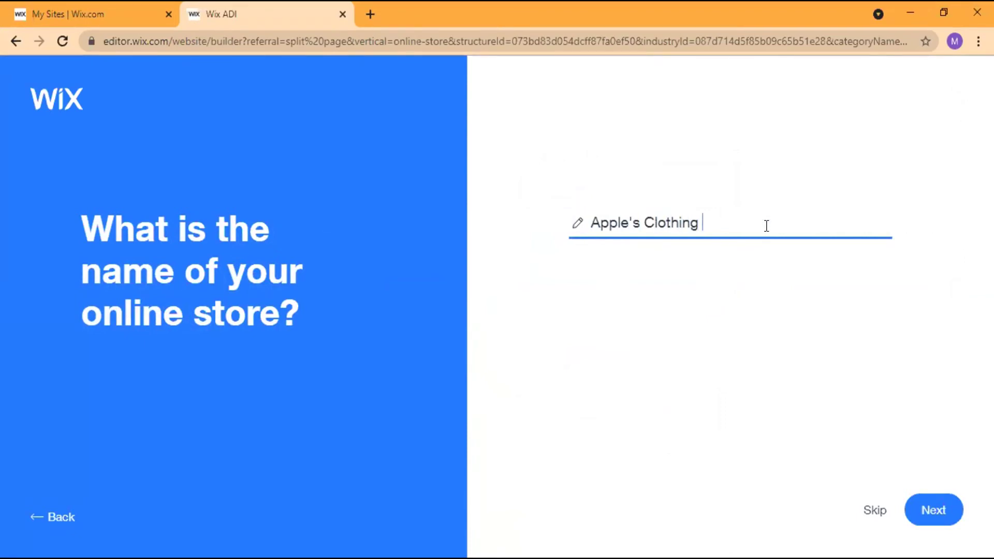
{"action": "type", "text": "Store"}
{"action": "left_click", "coordinate": [939, 506]}
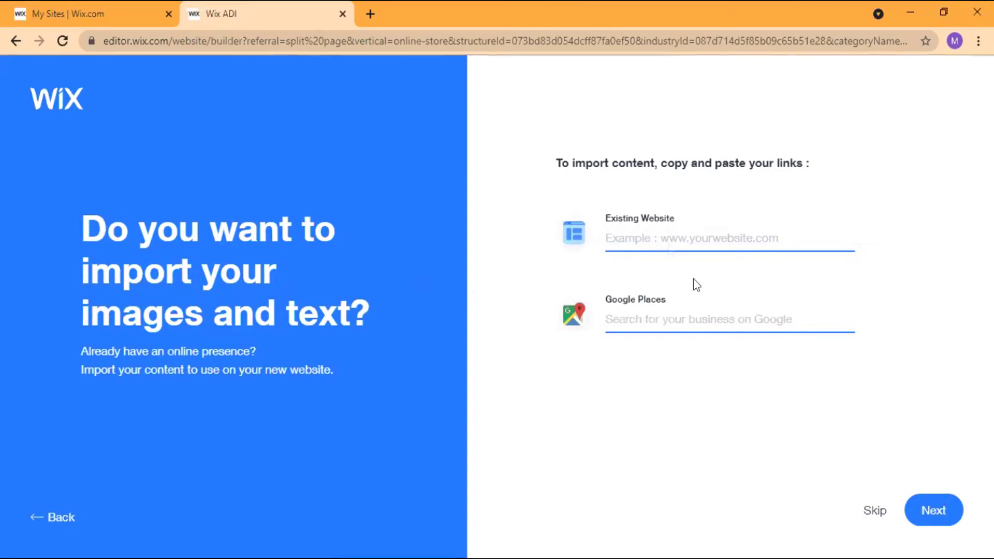
Skip importing images and text, and accept the store info without adding details
{"action": "left_click", "coordinate": [872, 512]}
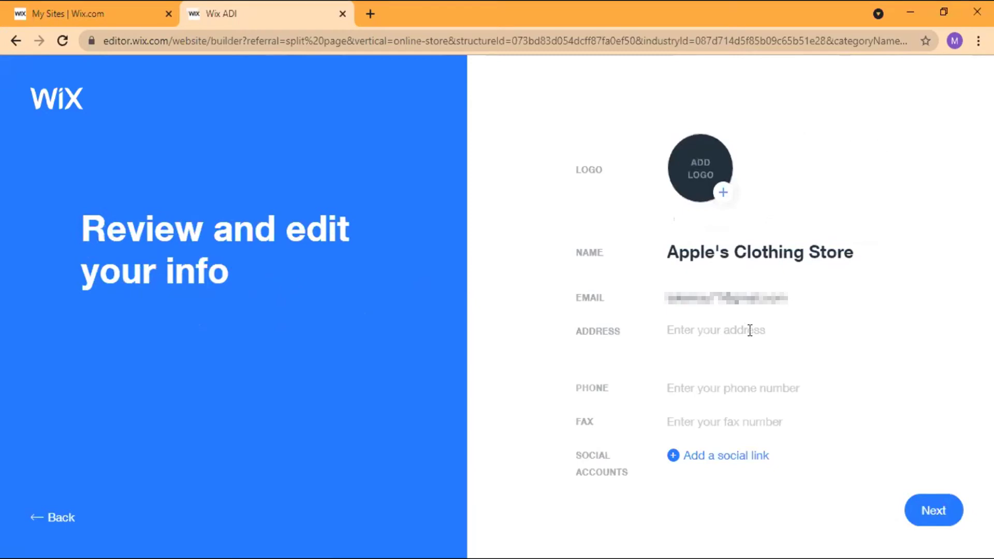
{"action": "left_click", "coordinate": [926, 518]}
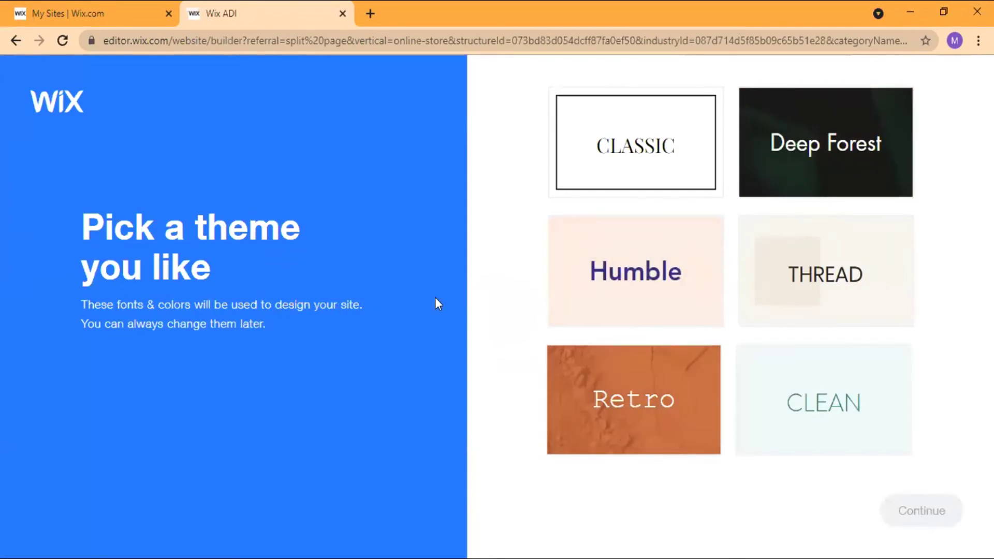
Pick the Humble theme and the "New Products, Great Deals" homepage design
{"action": "left_click", "coordinate": [623, 290]}
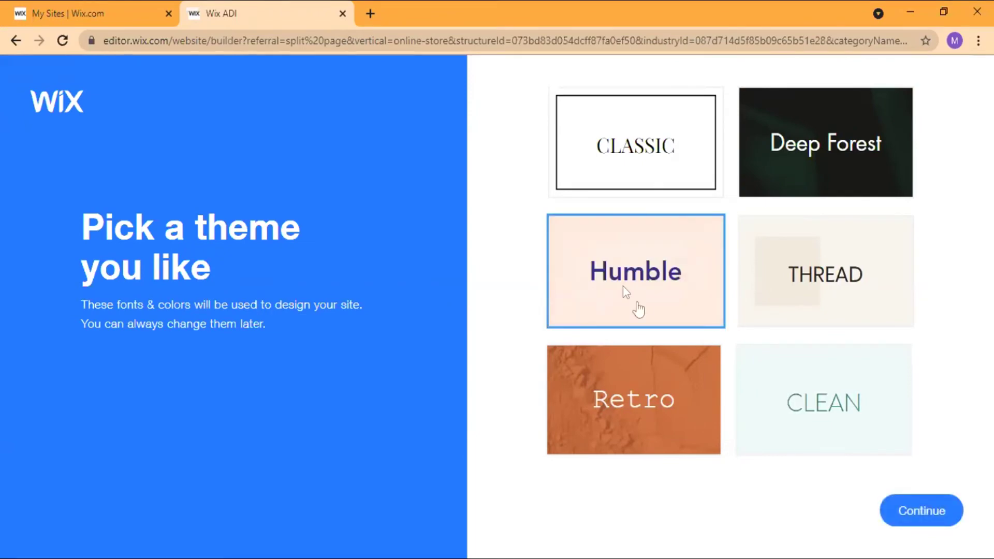
{"action": "left_click", "coordinate": [909, 505]}
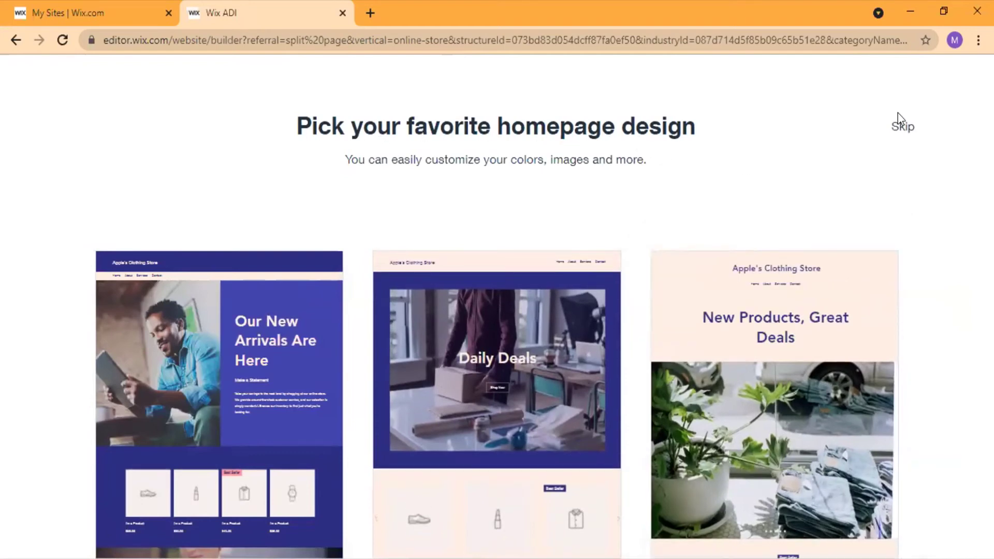
{"action": "mouse_move", "coordinate": [750, 286]}
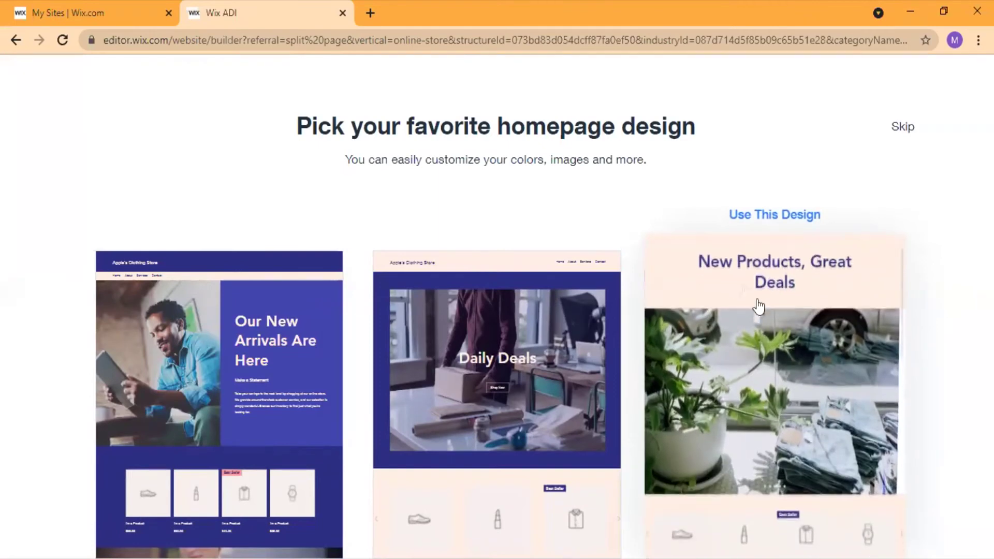
{"action": "left_click", "coordinate": [746, 355]}
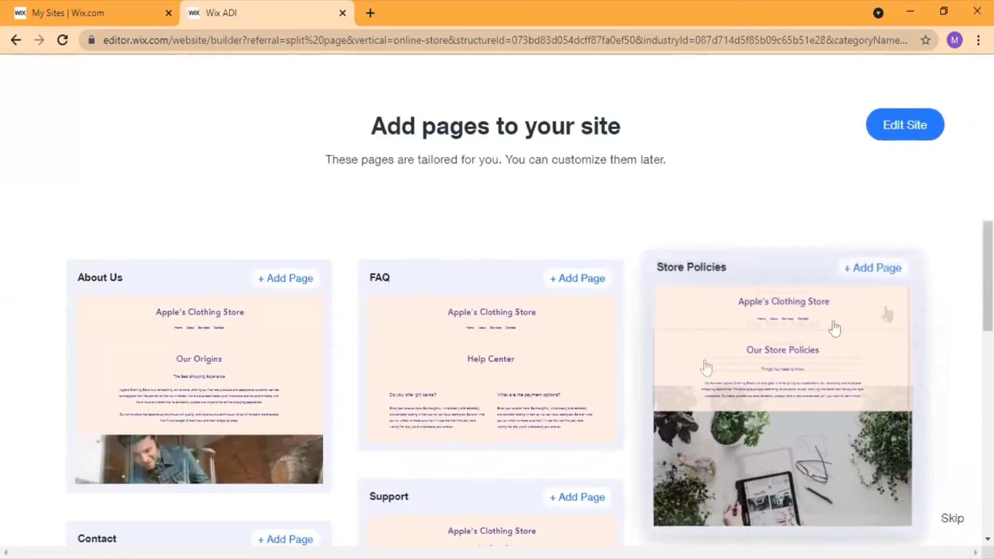
Look through the suggested pages for the site, such as About Us, FAQ, Store Policies, Contact, Support and Testimonials
{"action": "scroll", "coordinate": [530, 380], "scroll_direction": "down", "scroll_amount": 5}
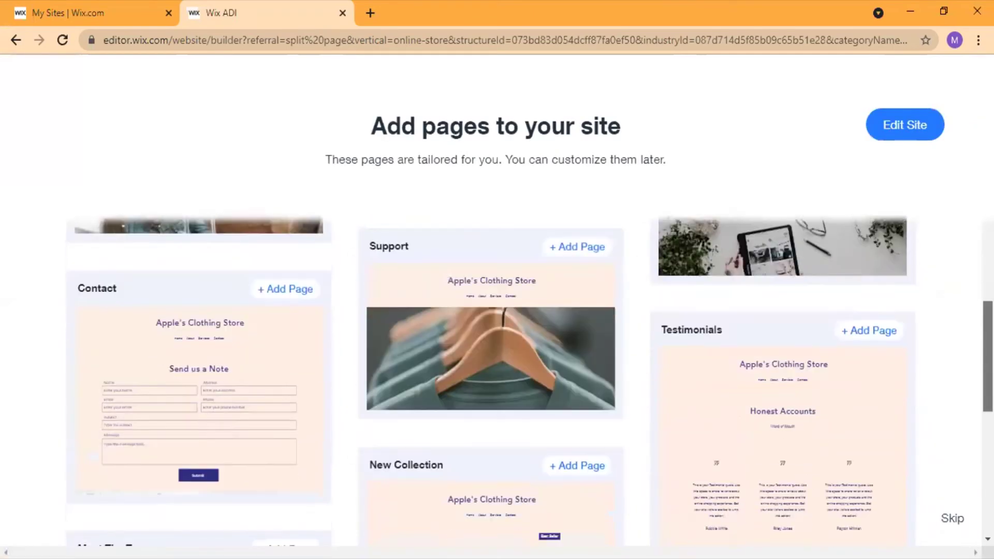
{"action": "scroll", "coordinate": [530, 381], "scroll_direction": "up", "scroll_amount": 5}
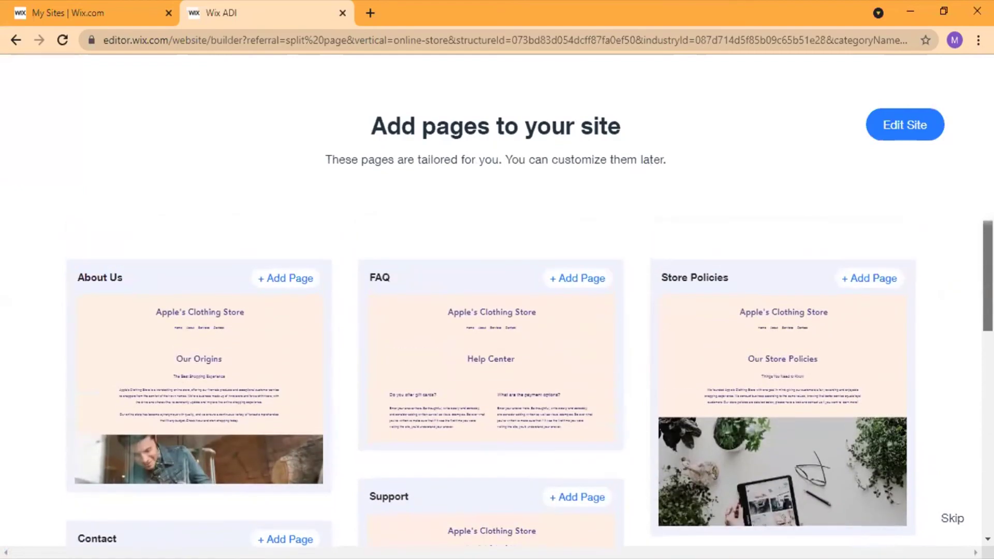
{"action": "scroll", "coordinate": [530, 380], "scroll_direction": "down", "scroll_amount": 3}
{"action": "scroll", "coordinate": [530, 381], "scroll_direction": "up", "scroll_amount": 3}
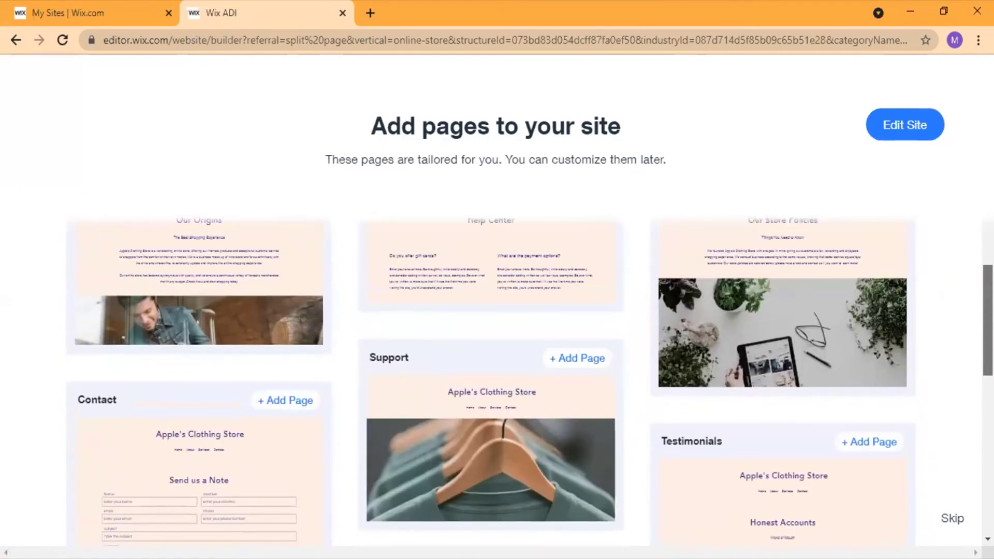
{"action": "scroll", "coordinate": [530, 380], "scroll_direction": "up", "scroll_amount": 3}
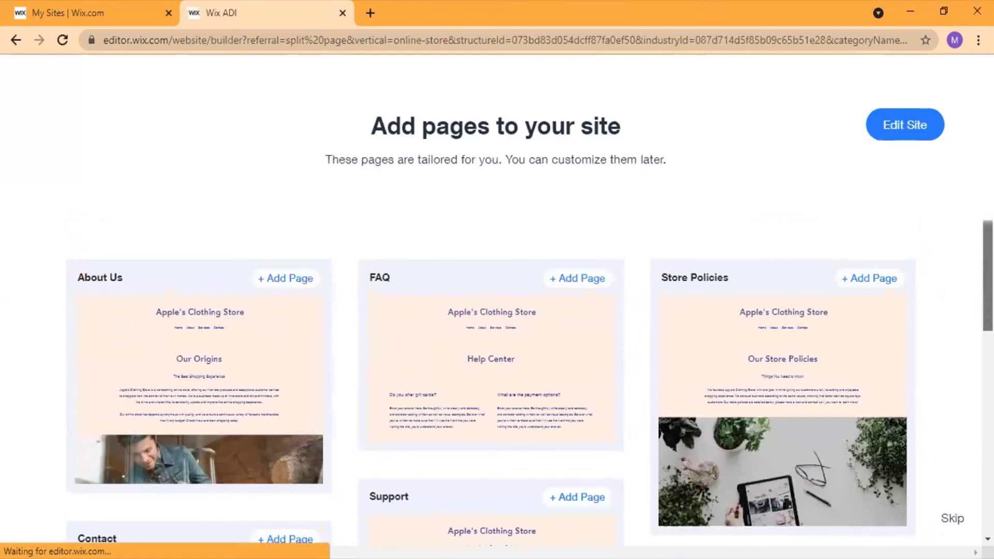
{"action": "scroll", "coordinate": [530, 381], "scroll_direction": "down", "scroll_amount": 1}
{"action": "scroll", "coordinate": [530, 380], "scroll_direction": "down", "scroll_amount": 2}
{"action": "scroll", "coordinate": [530, 381], "scroll_direction": "up", "scroll_amount": 3}
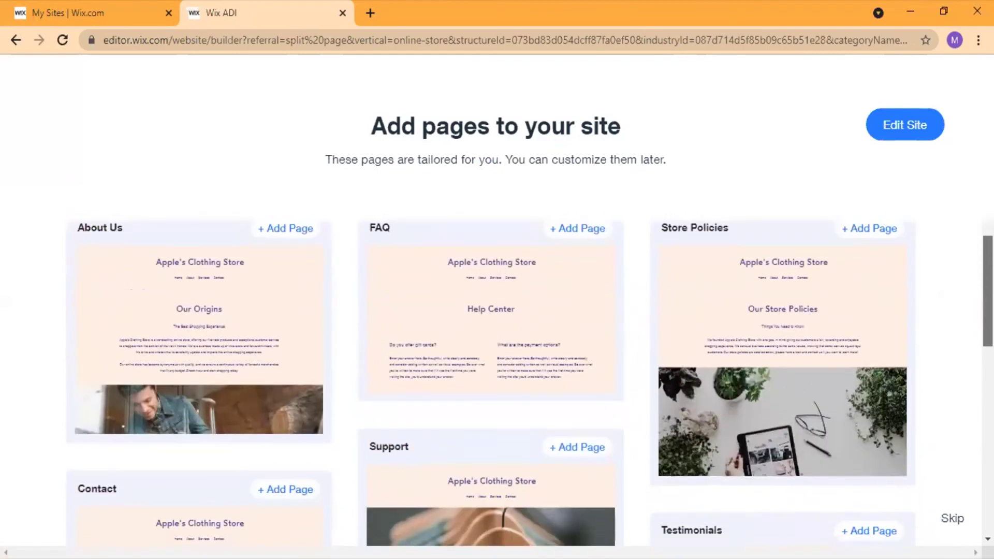
{"action": "scroll", "coordinate": [531, 380], "scroll_direction": "up", "scroll_amount": 1}
Mark the suggested Store Policies page, but skip the page suggestions and continue to the site editor
{"action": "left_click", "coordinate": [879, 295]}
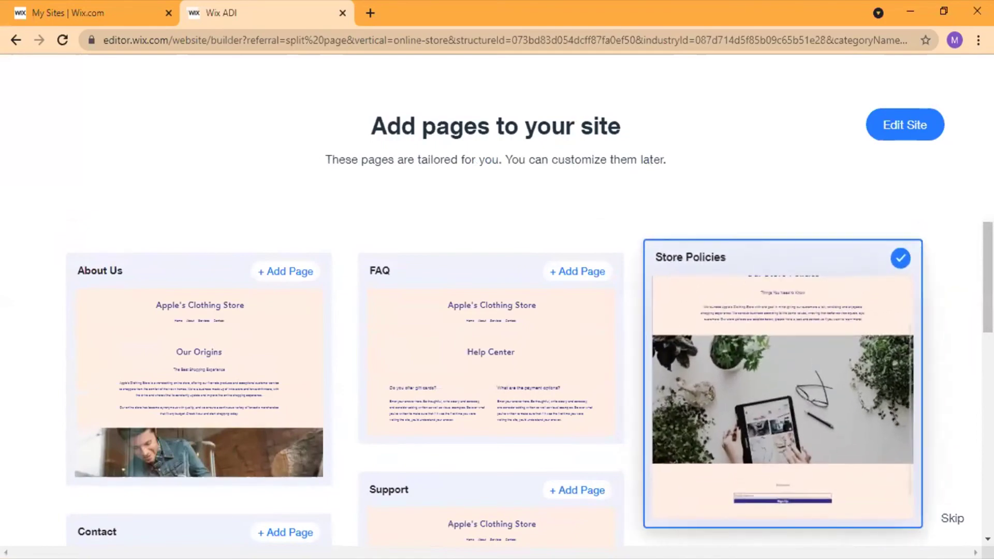
{"action": "scroll", "coordinate": [530, 380], "scroll_direction": "down", "scroll_amount": 2}
{"action": "scroll", "coordinate": [717, 204], "scroll_direction": "up", "scroll_amount": 4}
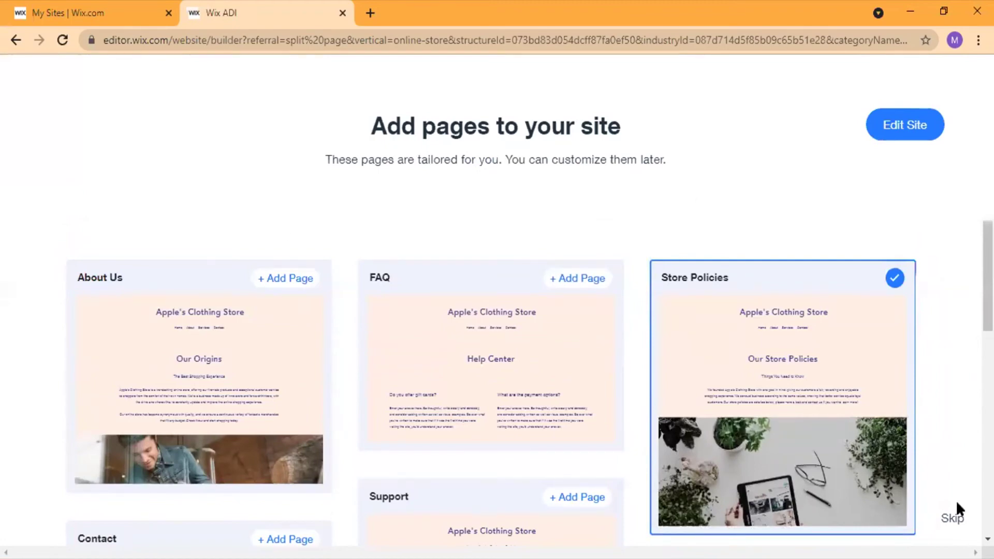
{"action": "left_click", "coordinate": [954, 521]}
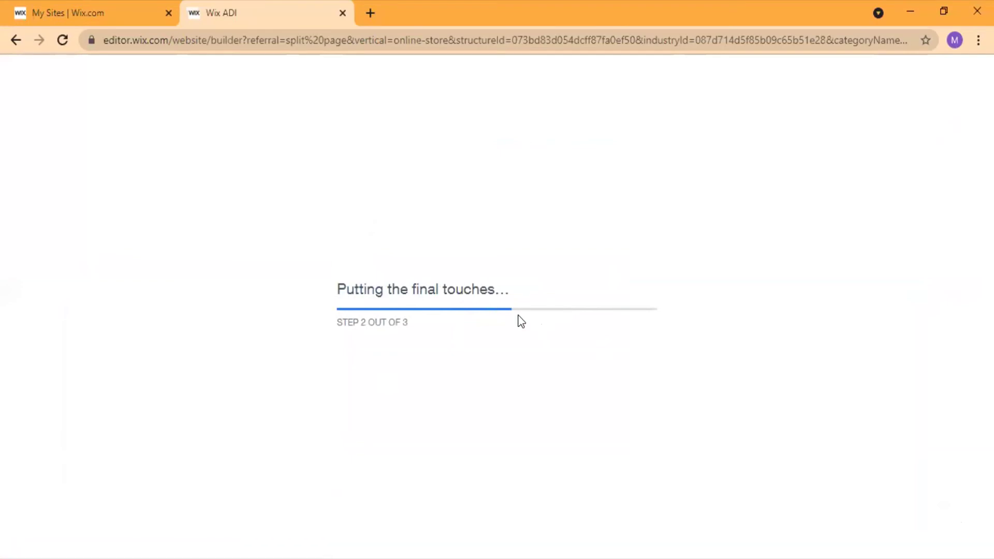
{"action": "left_click_drag", "start_coordinate": [337, 289], "coordinate": [505, 288]}
{"action": "left_click", "coordinate": [847, 205]}
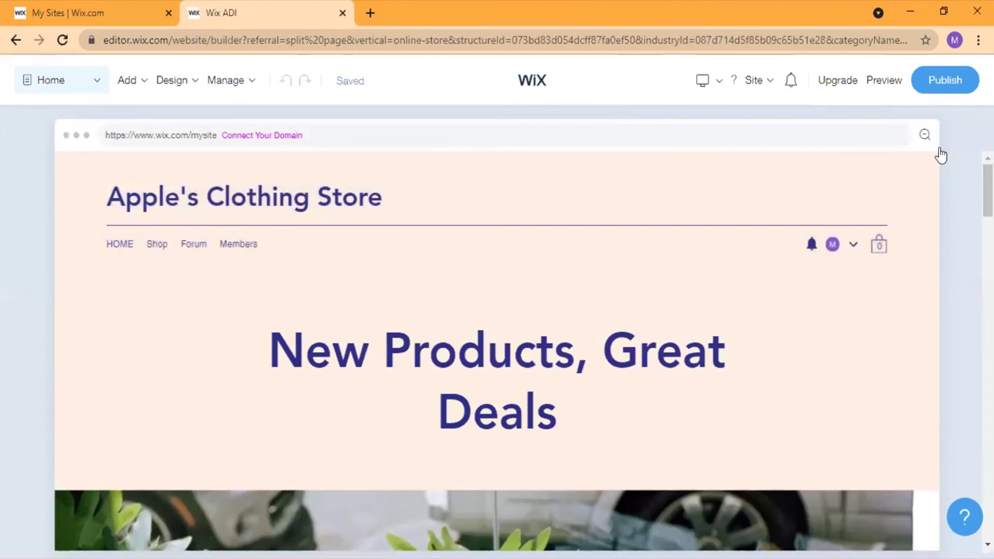
Examine the generated homepage from its header through the lower sections and return to the start
{"action": "scroll", "coordinate": [941, 156], "scroll_direction": "down", "scroll_amount": 2}
{"action": "scroll", "coordinate": [496, 352], "scroll_direction": "up", "scroll_amount": 1}
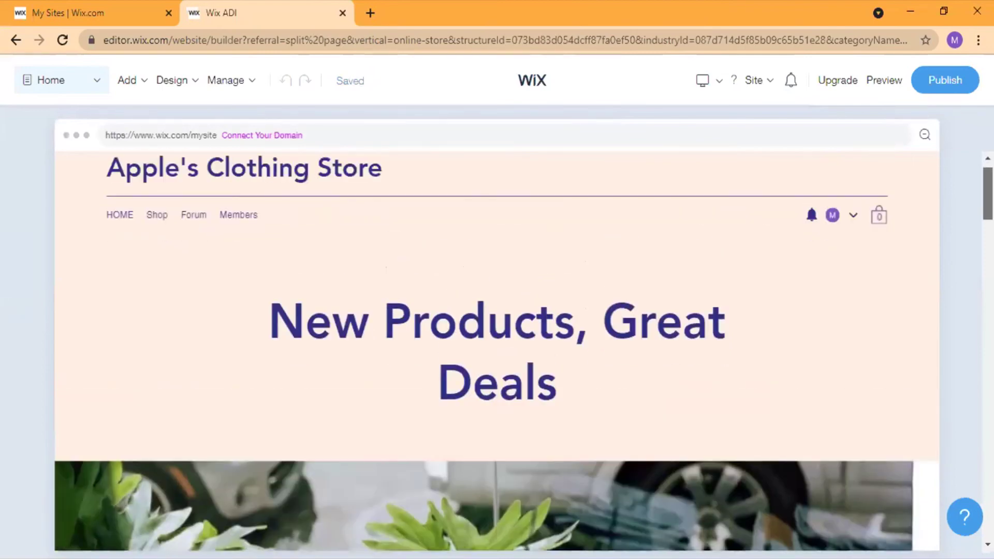
{"action": "scroll", "coordinate": [497, 352], "scroll_direction": "down", "scroll_amount": 1}
{"action": "scroll", "coordinate": [497, 352], "scroll_direction": "down", "scroll_amount": 2}
{"action": "scroll", "coordinate": [496, 352], "scroll_direction": "up", "scroll_amount": 3}
{"action": "scroll", "coordinate": [497, 352], "scroll_direction": "down", "scroll_amount": 10}
{"action": "scroll", "coordinate": [497, 352], "scroll_direction": "down", "scroll_amount": 3}
{"action": "scroll", "coordinate": [497, 351], "scroll_direction": "up", "scroll_amount": 15}
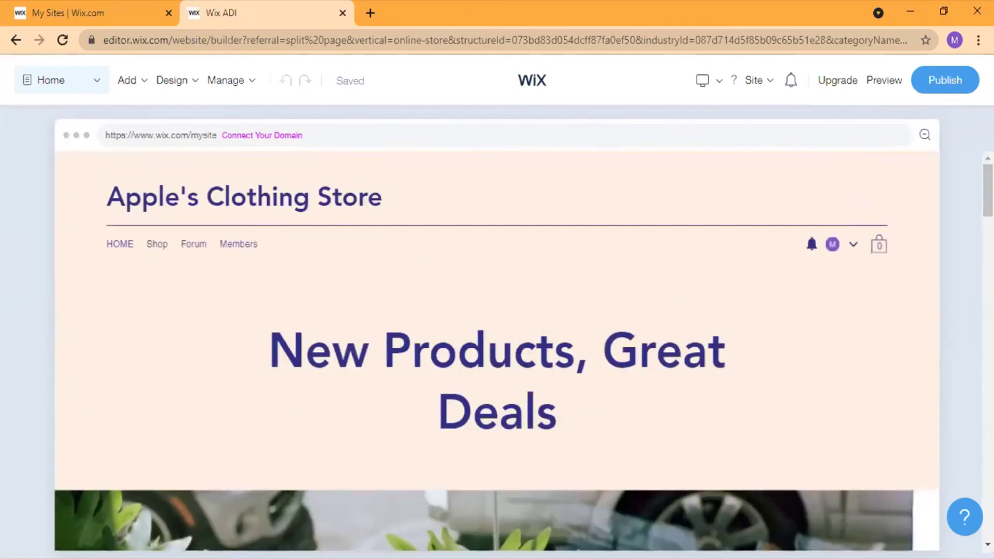
Publish the site on the free Wix.com domain with the suggested address and return to the editor
{"action": "left_click", "coordinate": [943, 79]}
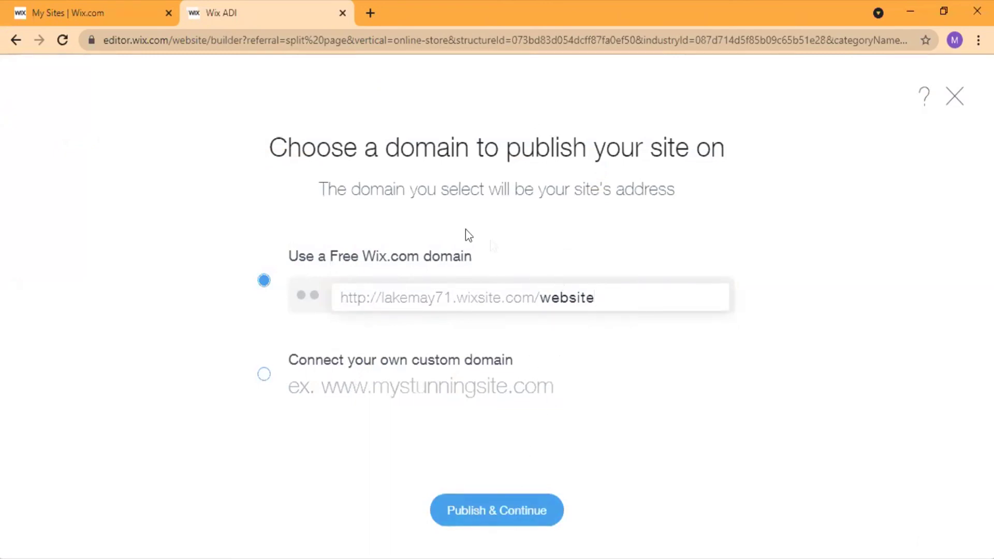
{"action": "left_click", "coordinate": [473, 515]}
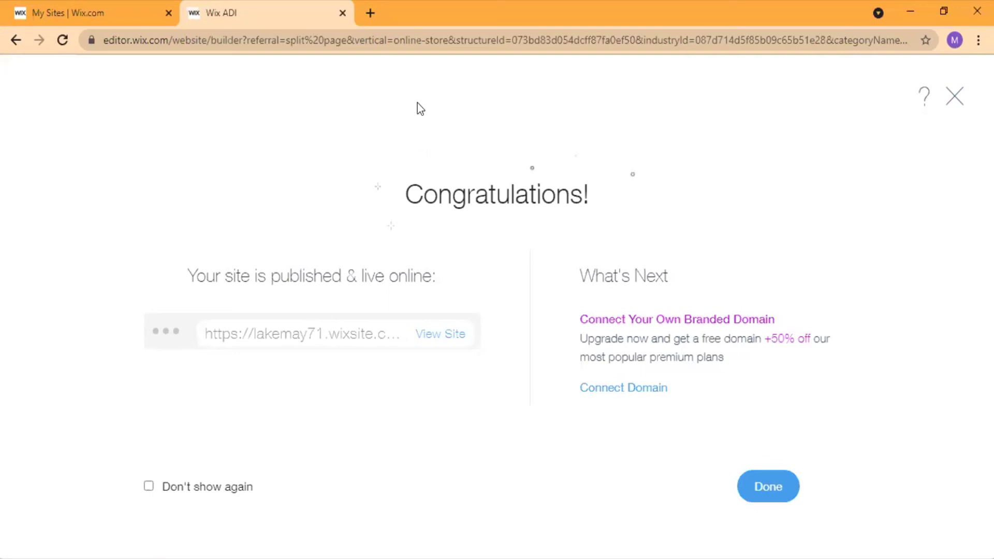
{"action": "left_click", "coordinate": [756, 499]}
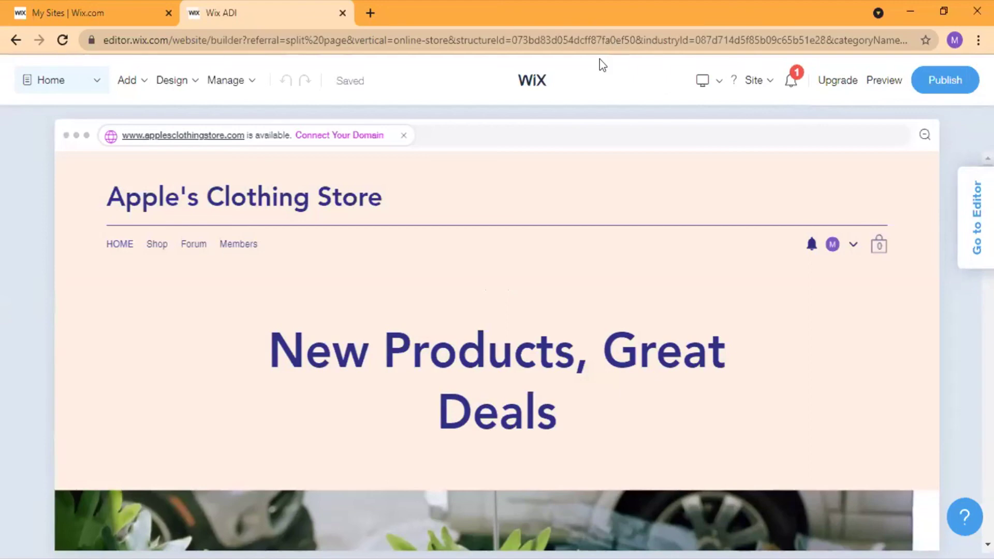
{"action": "mouse_move", "coordinate": [351, 167]}
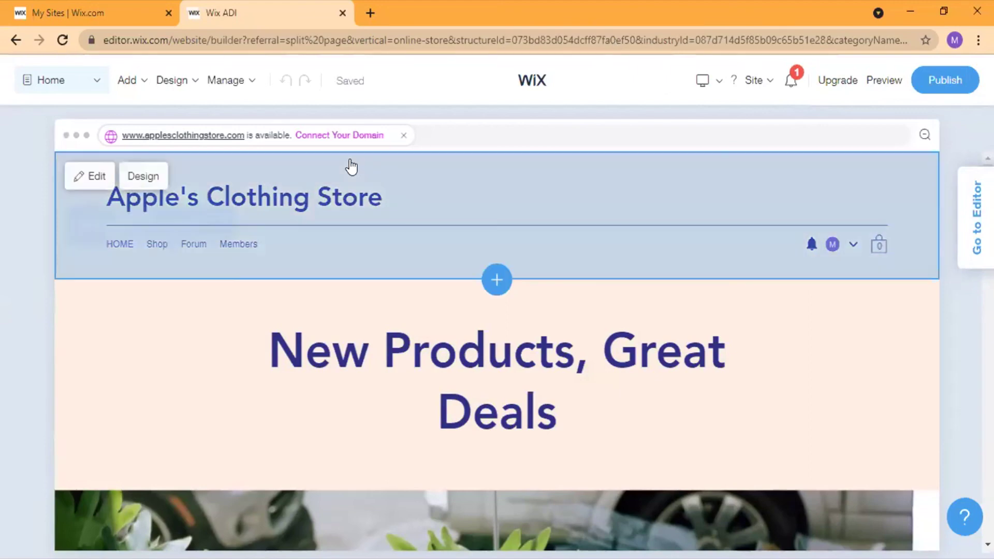